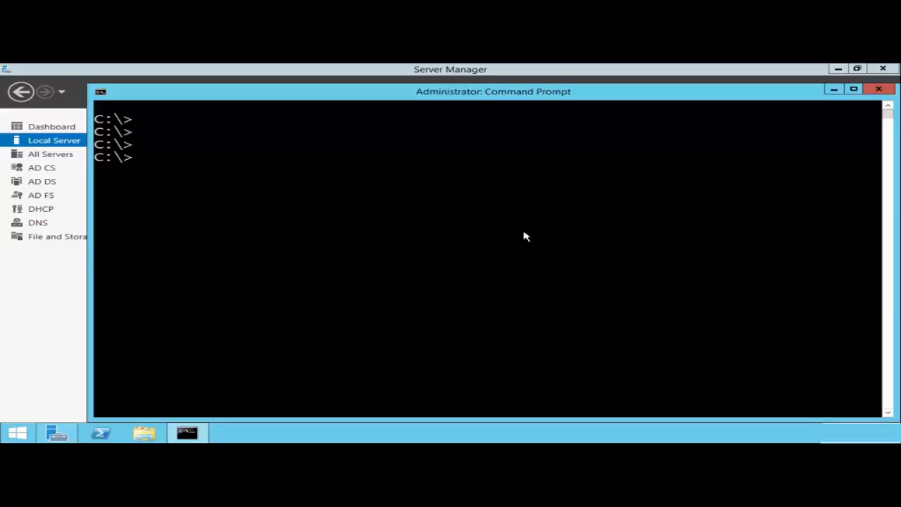
Start ntdsutil at the command prompt and enter its snapshot context.
type("ntdsutil")
key("Return")
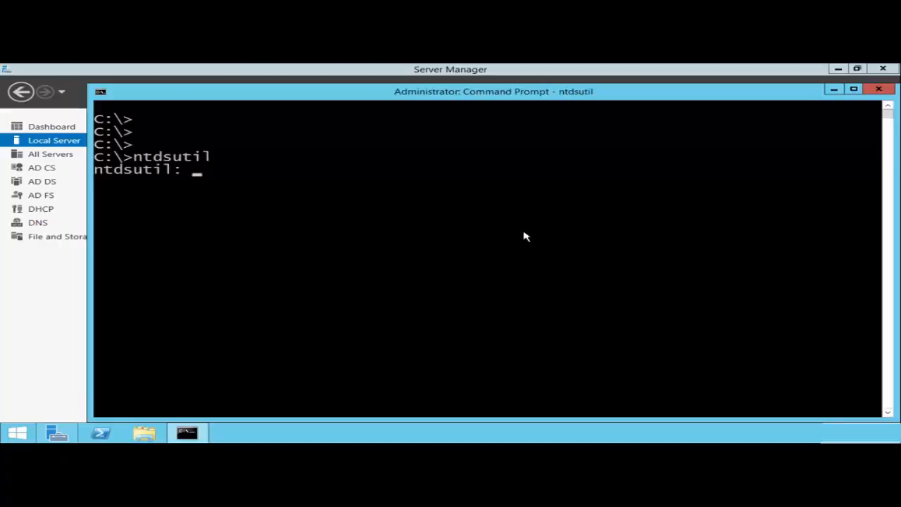
type("snapsho")
type("t")
key("Return")
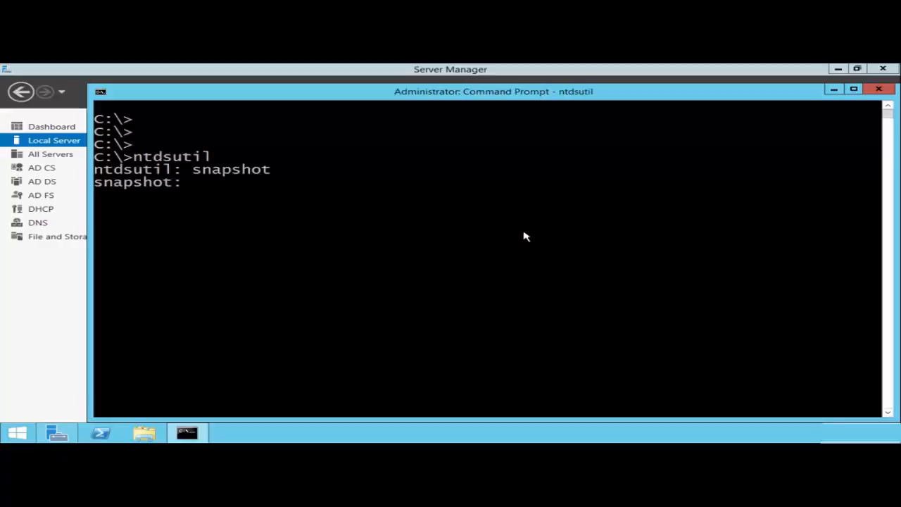
List the available snapshot commands and activate the ntds instance.
type("?")
key("Return")
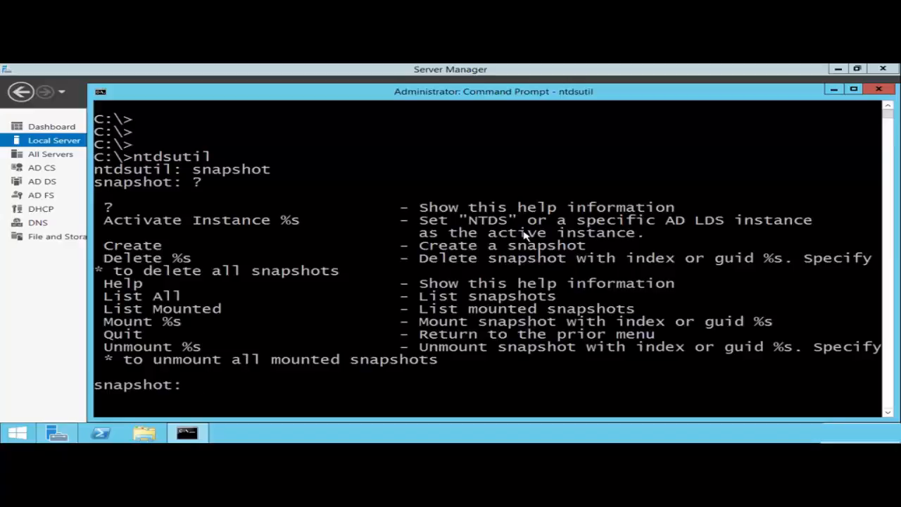
type("activate instance ntds")
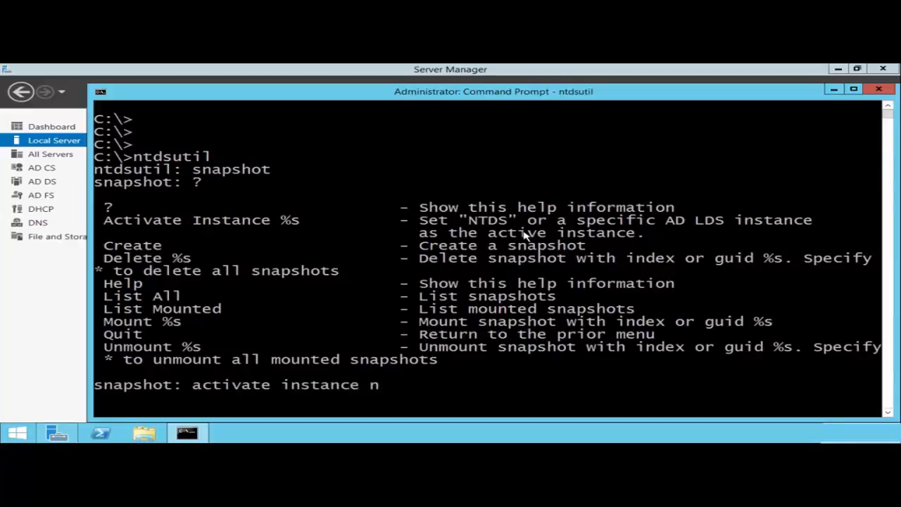
key("Return")
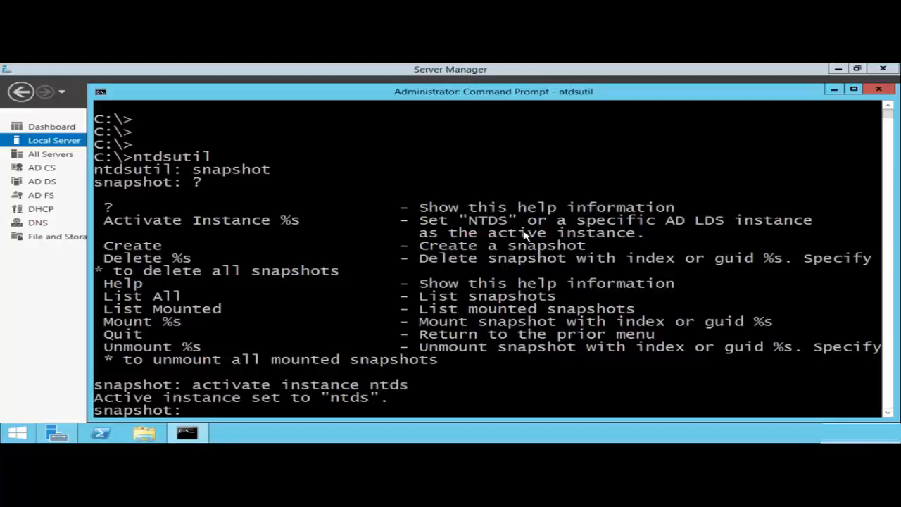
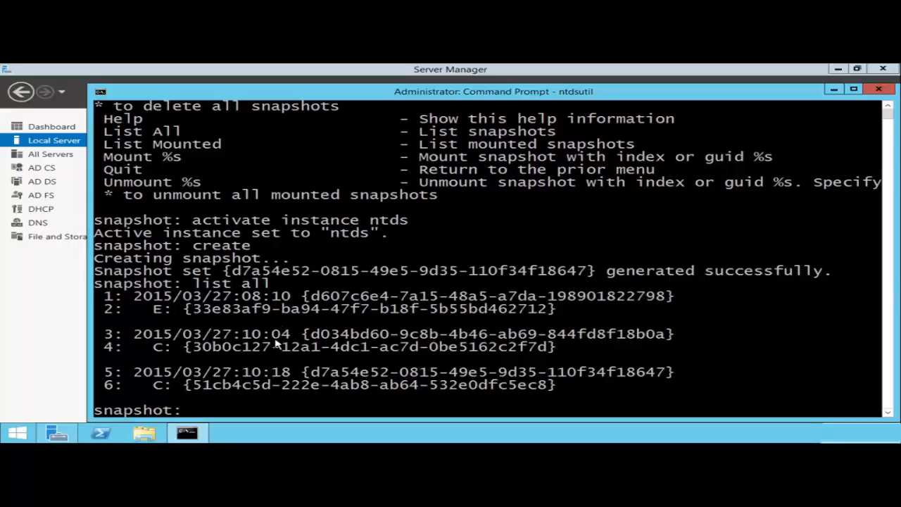
Copy the GUID of the 2015/03/27:10:18 snapshot set, {d7a54e52-0815-49e5-9d35-110f34f18647}, and mount that snapshot.
right_click(318, 338)
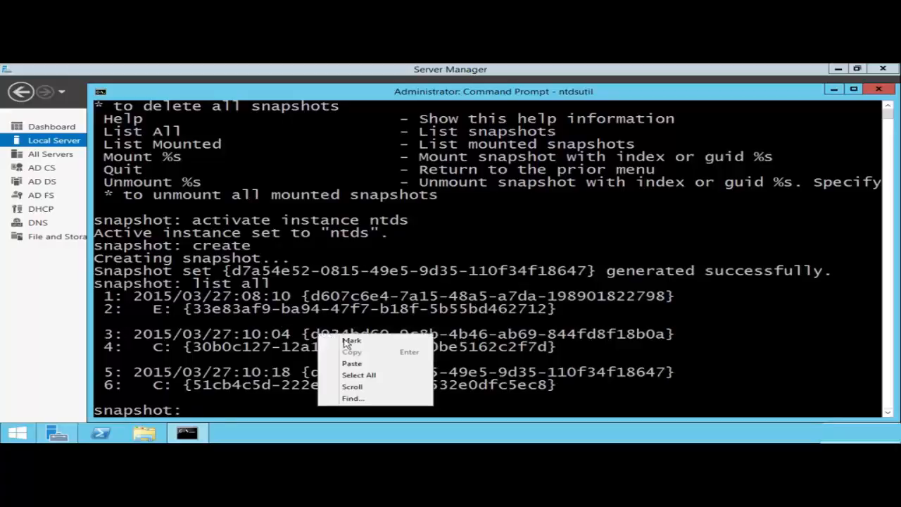
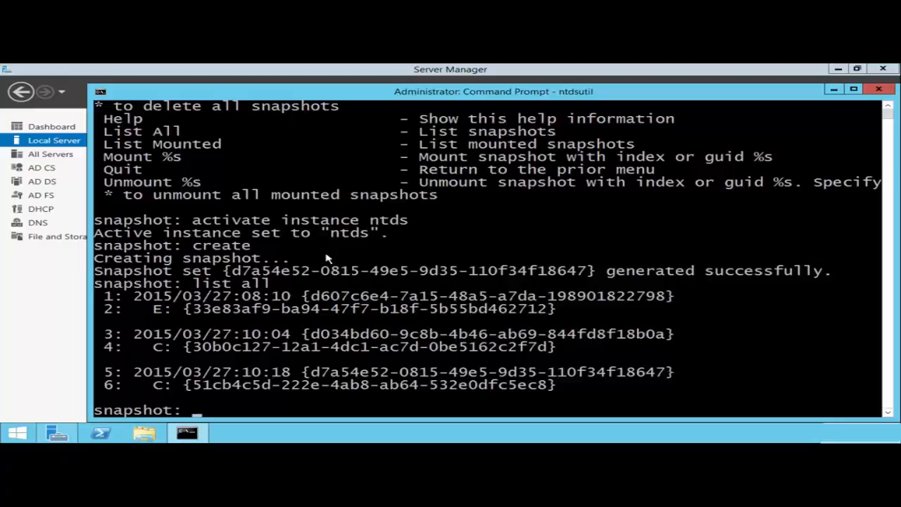
type("mount")
right_click(303, 281)
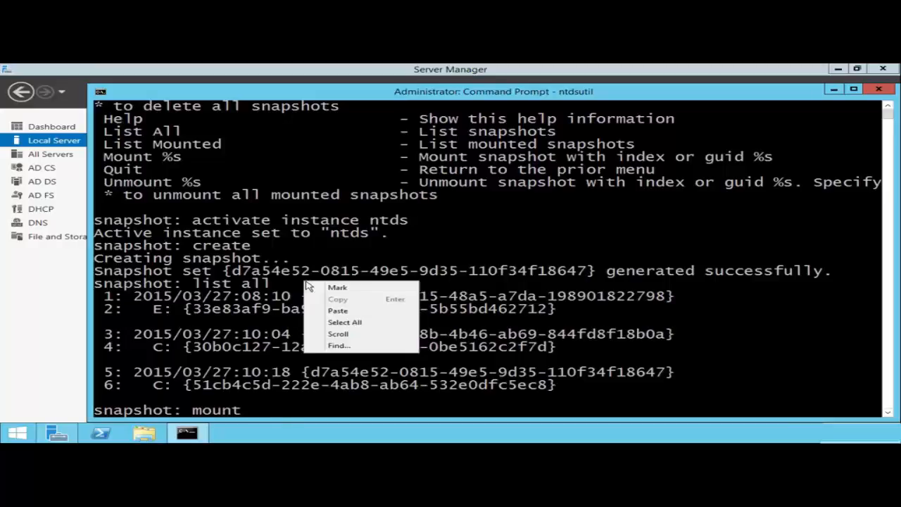
left_click(355, 310)
key("Return")
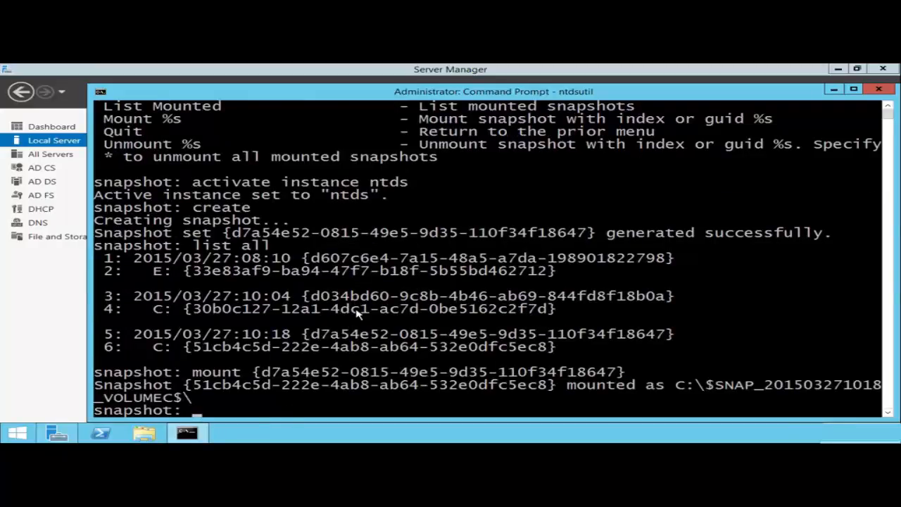
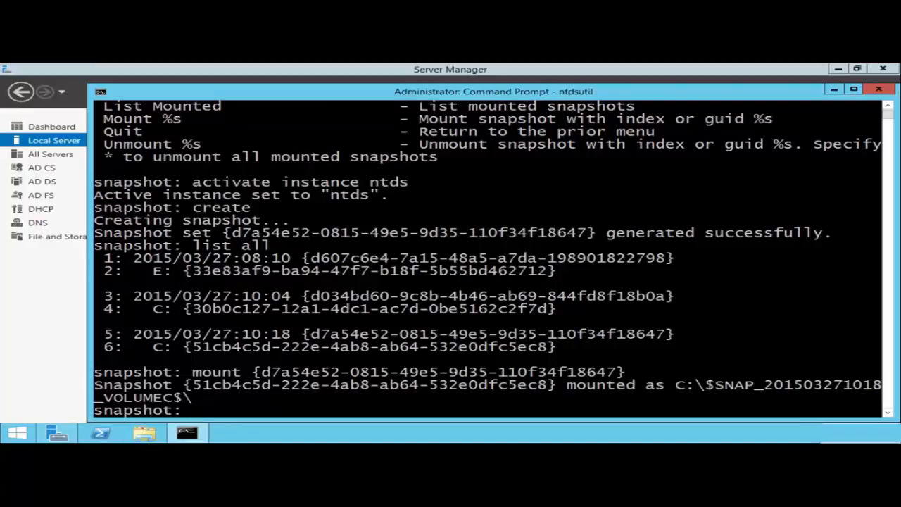
left_click(145, 434)
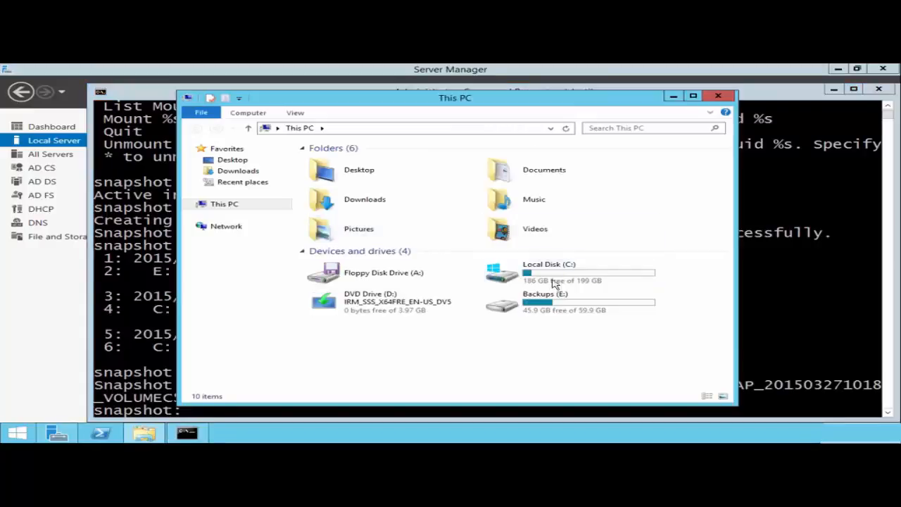
double_click(564, 281)
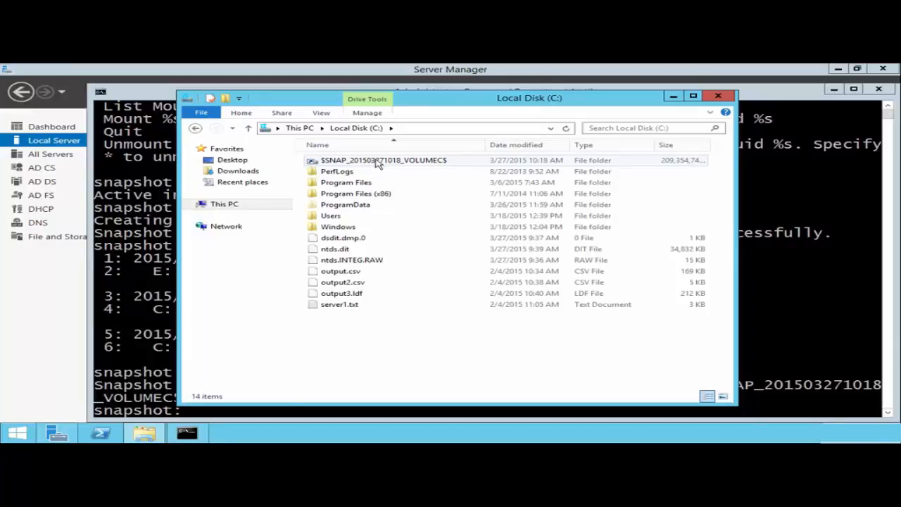
double_click(378, 162)
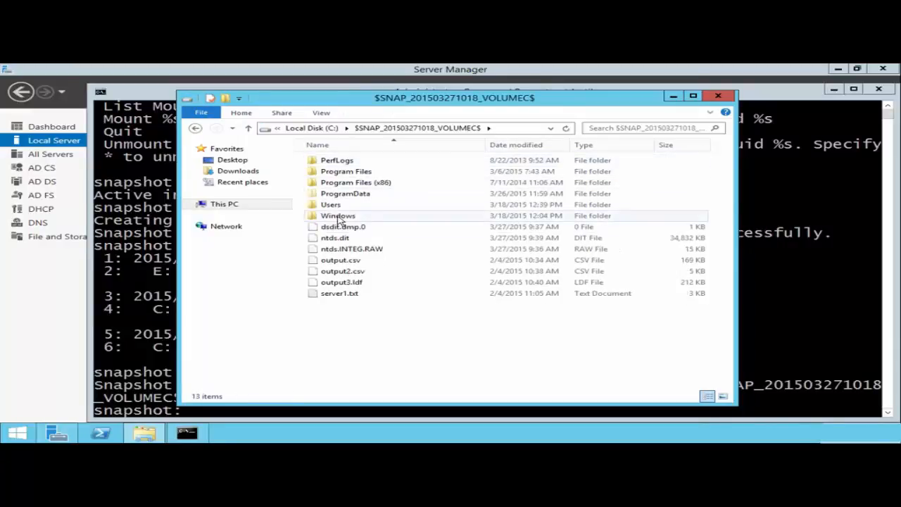
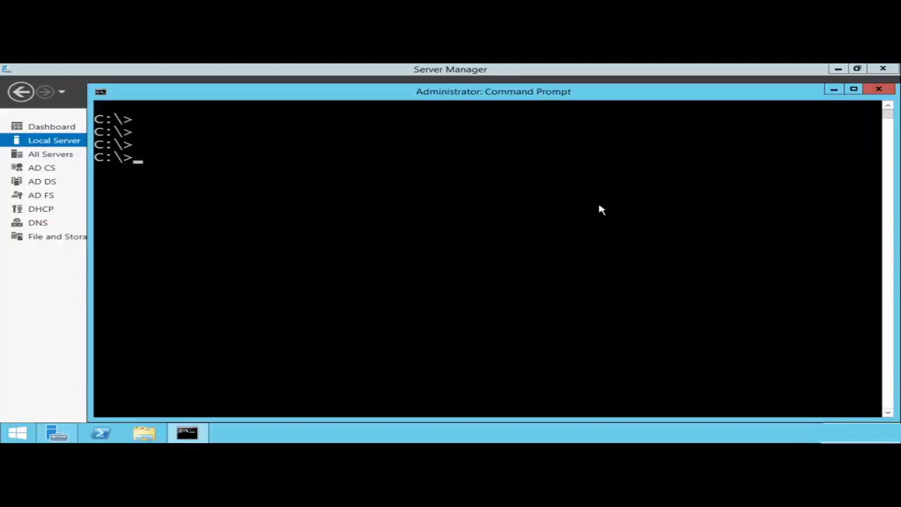
type("dsamain ")
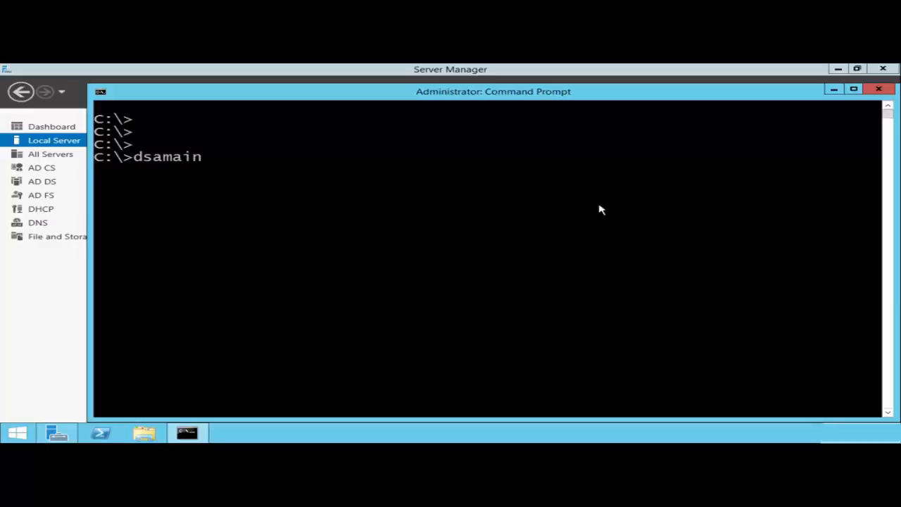
type("/dbpath")
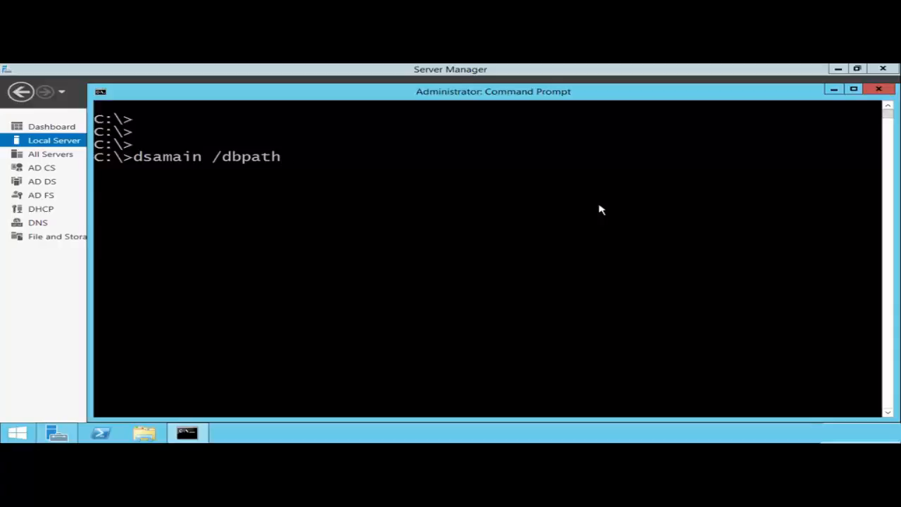
type(" c:\\")
left_click(143, 434)
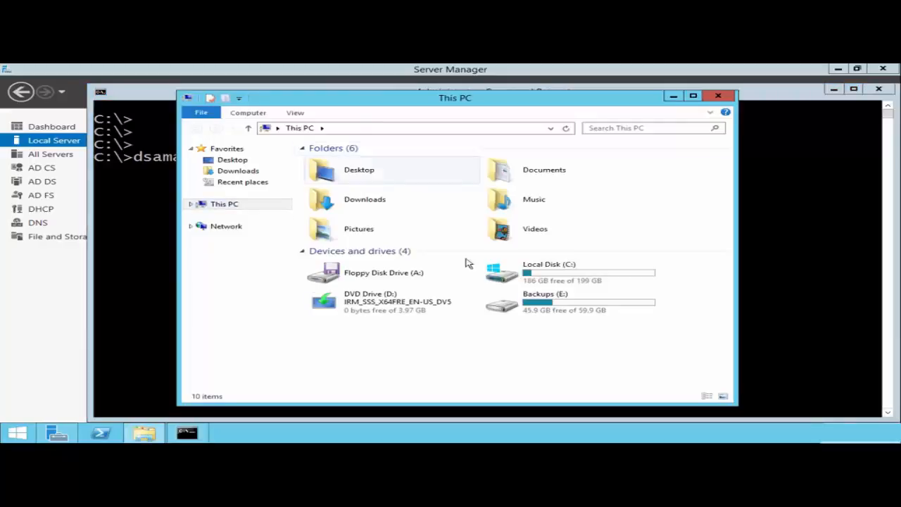
double_click(567, 272)
left_click(381, 160)
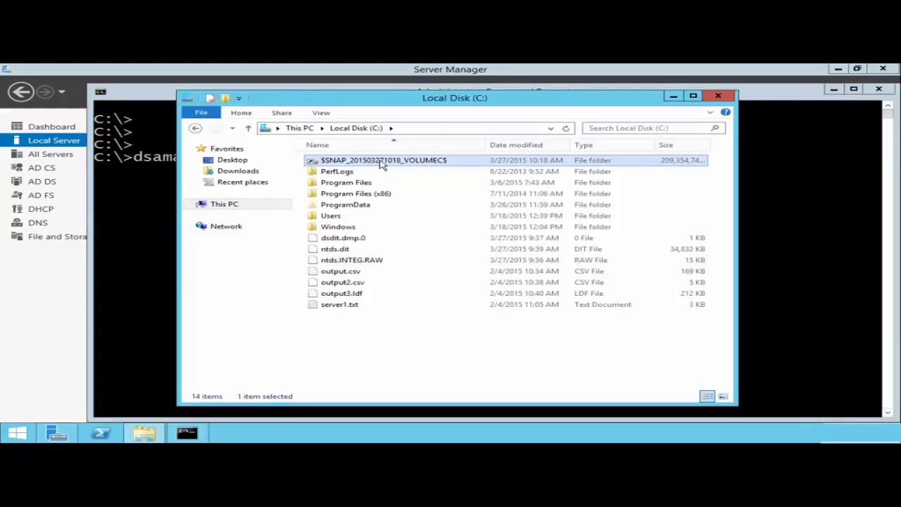
left_click(381, 160)
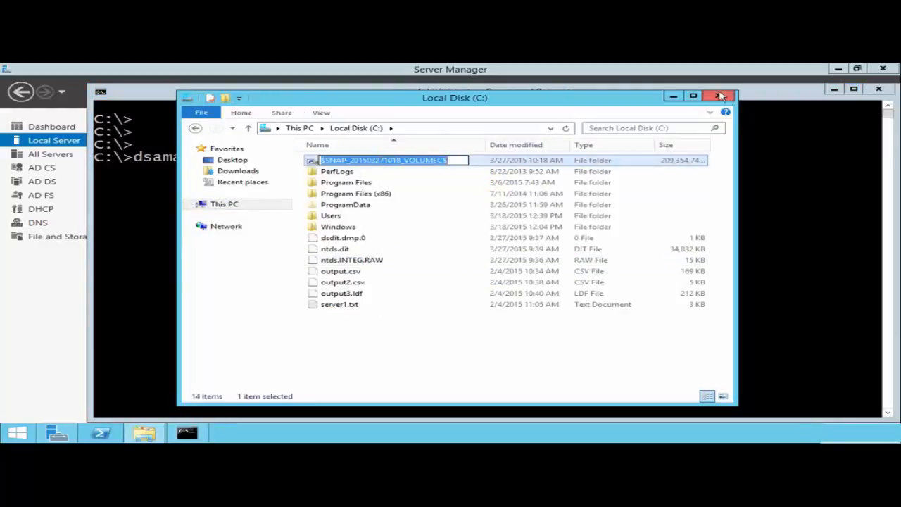
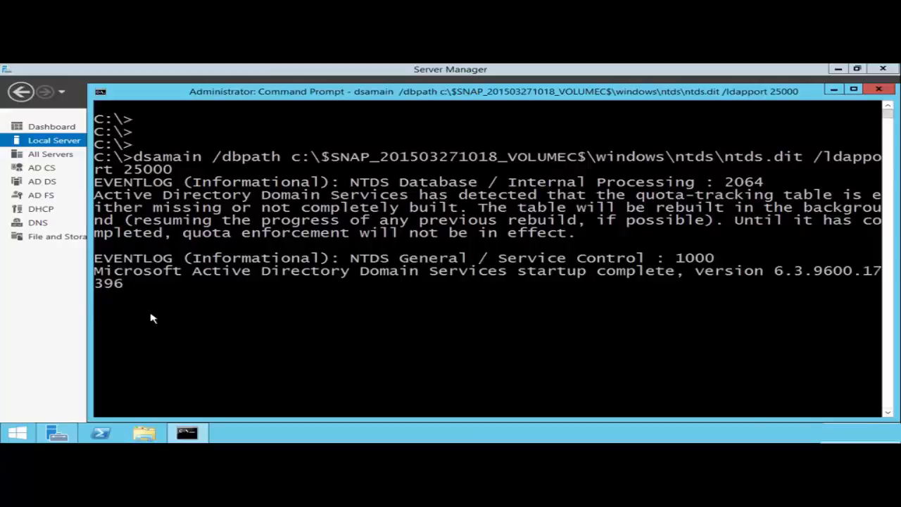
Minimize the command prompt and open Active Directory Users and Computers from Server Manager.
left_click(834, 92)
left_click(798, 93)
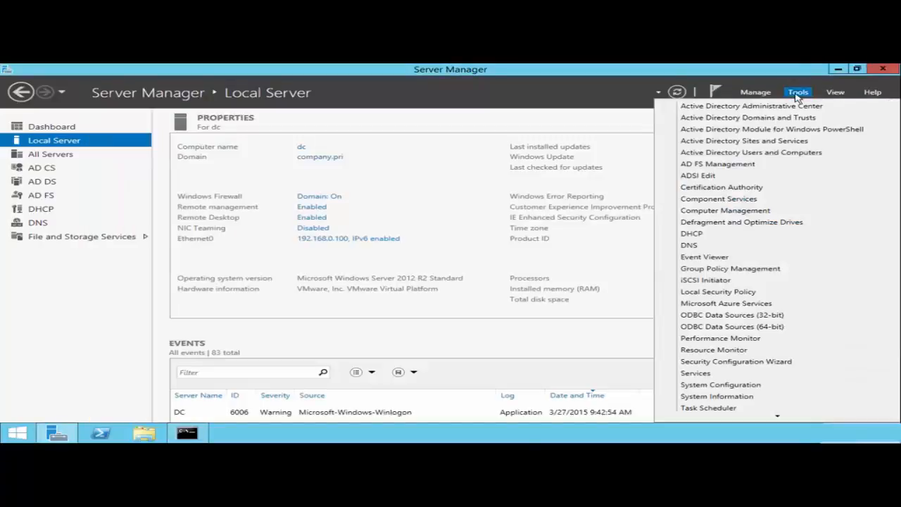
left_click(782, 152)
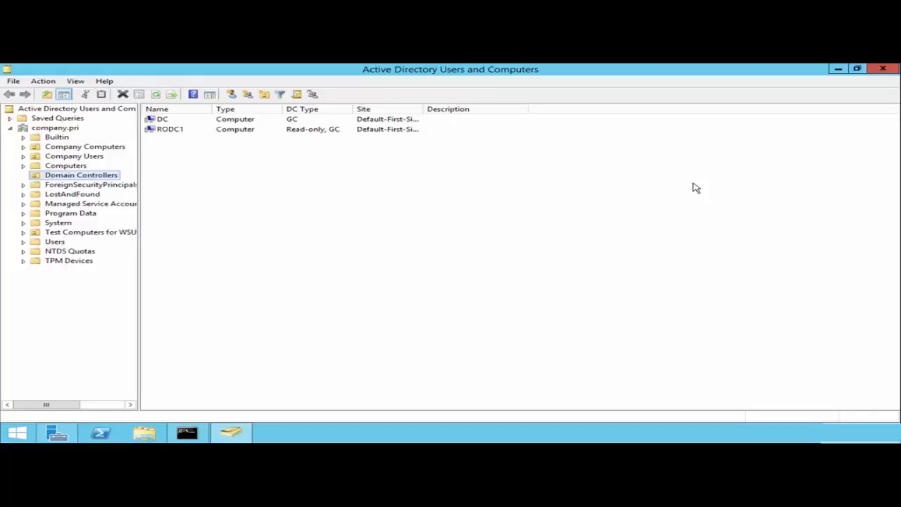
Change the console's directory server to the specific domain controller or AD LDS instance dc:25000.
right_click(88, 114)
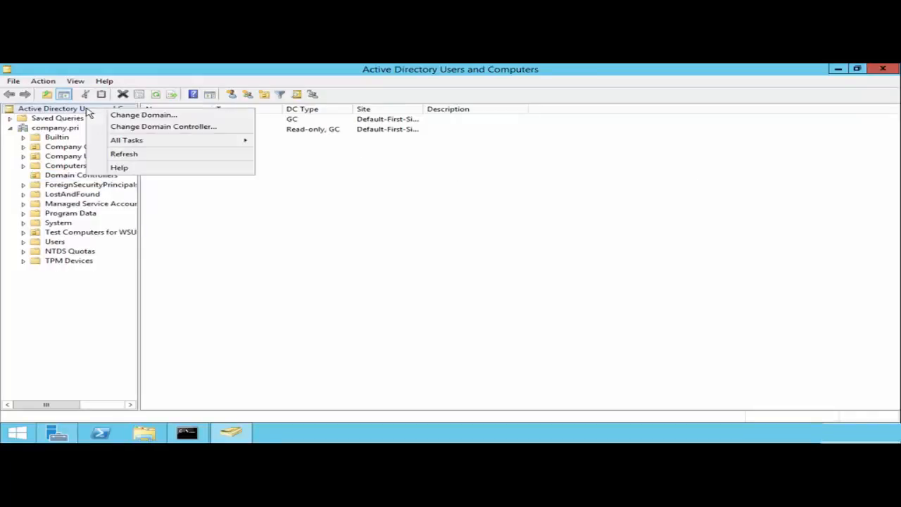
left_click(150, 128)
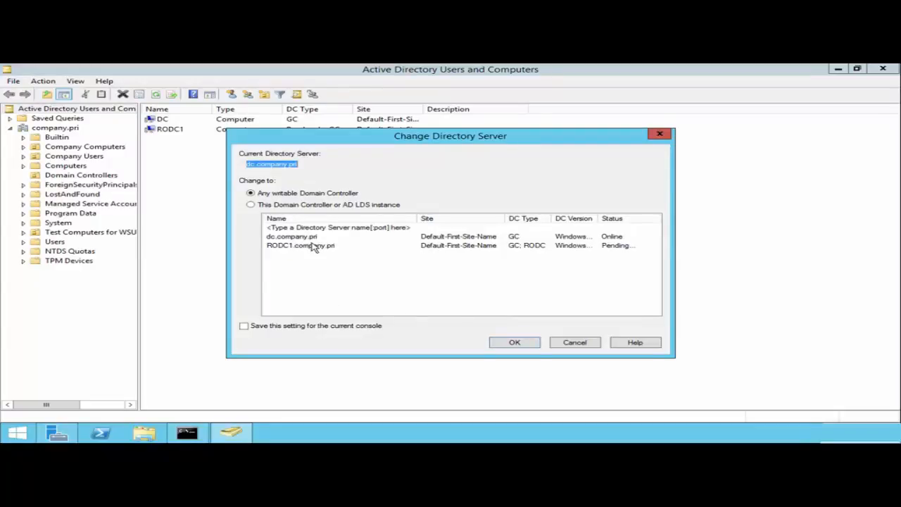
left_click(251, 205)
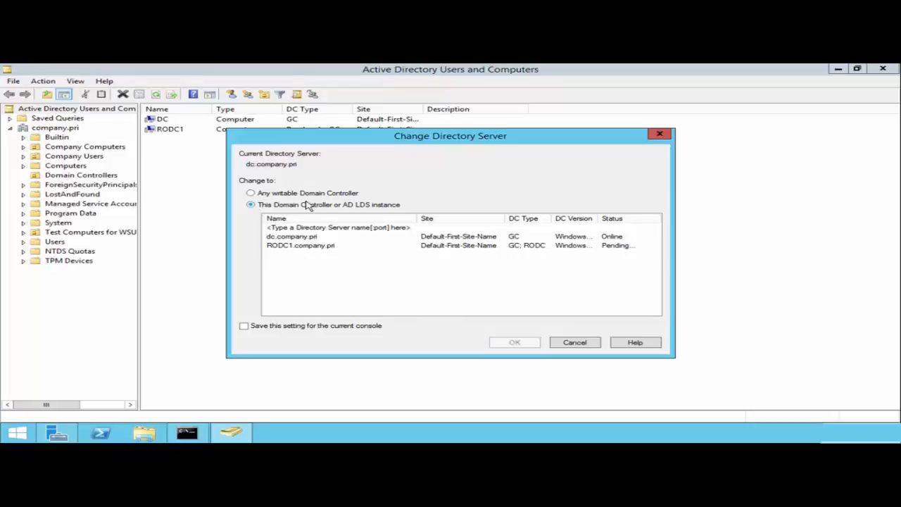
left_click(345, 232)
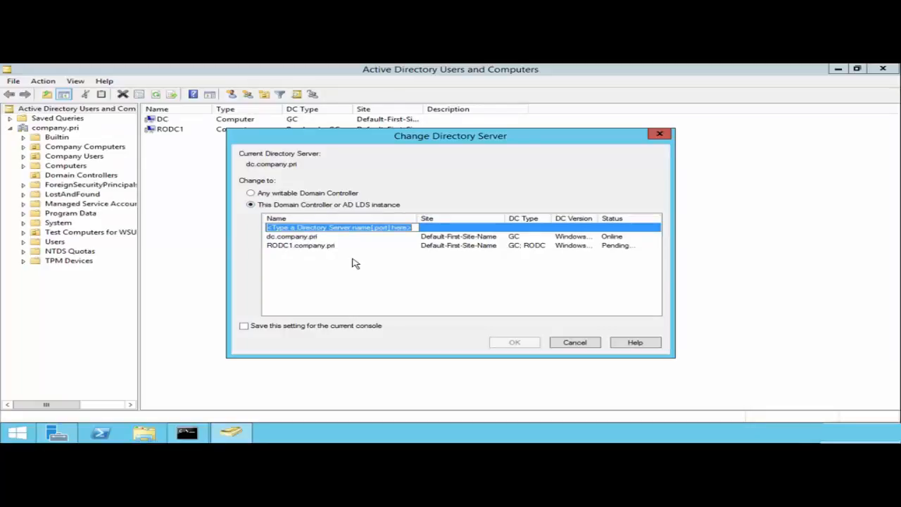
type("dc:")
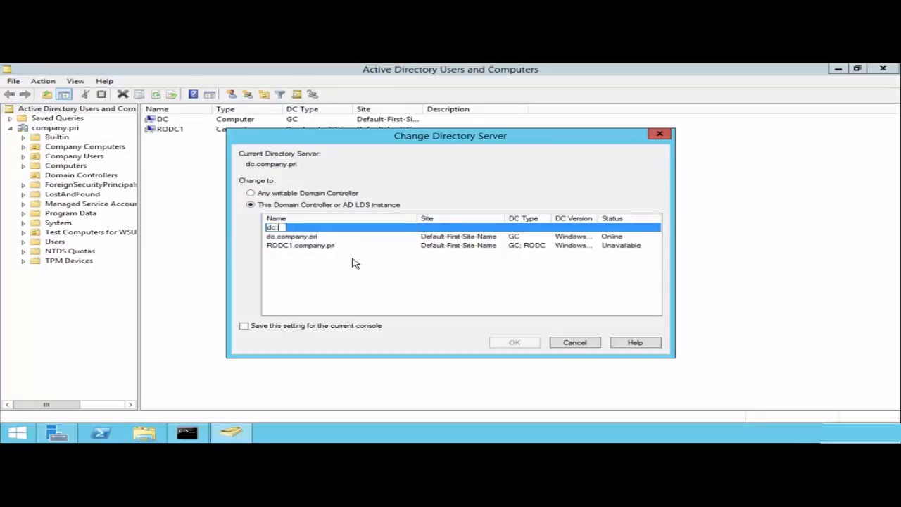
type("25000")
key("Return")
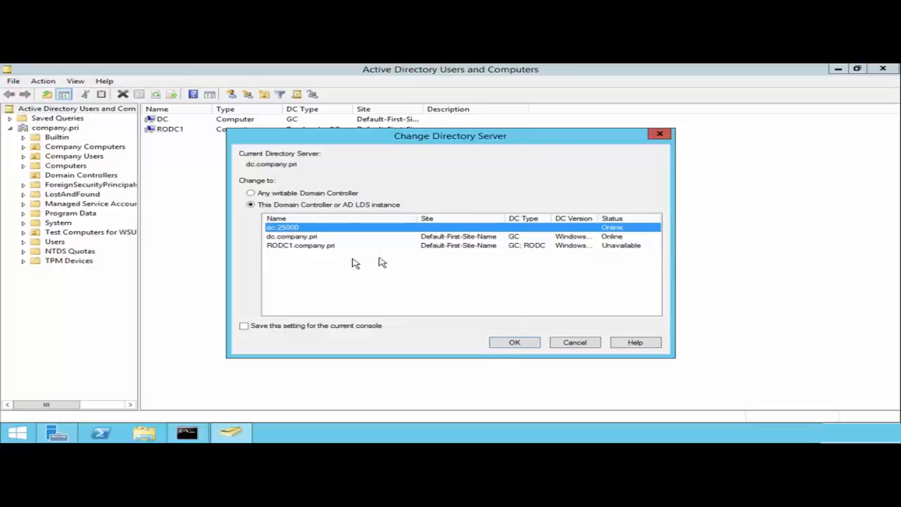
left_click(521, 343)
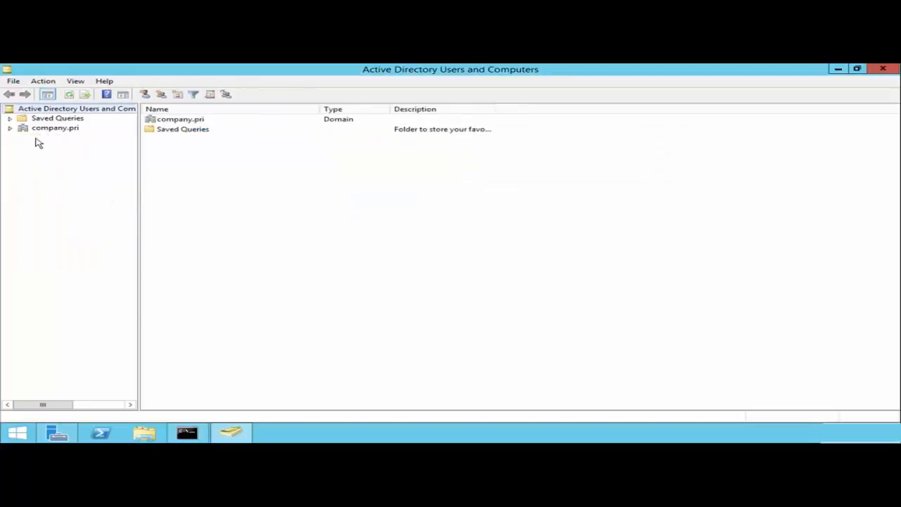
Expand the company.pri domain, show the contents of Company Users and select the OurSrvAcct account.
left_click(10, 128)
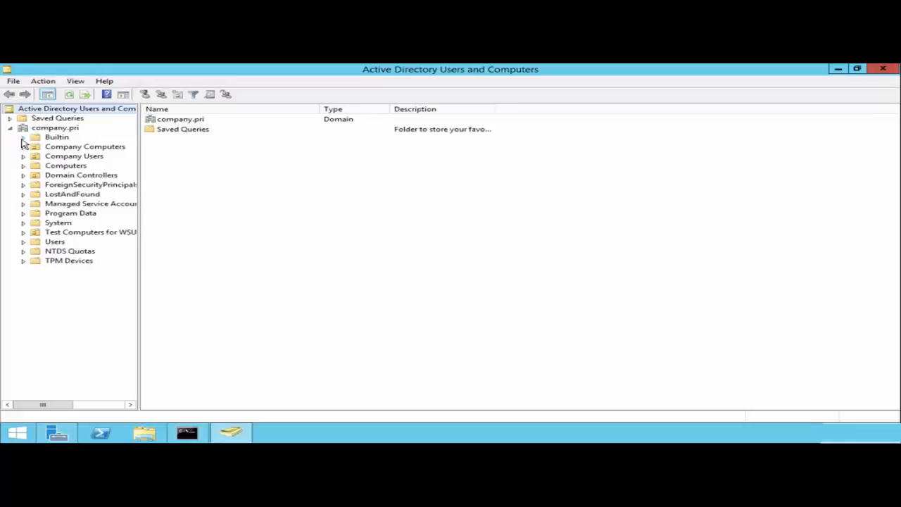
left_click(90, 161)
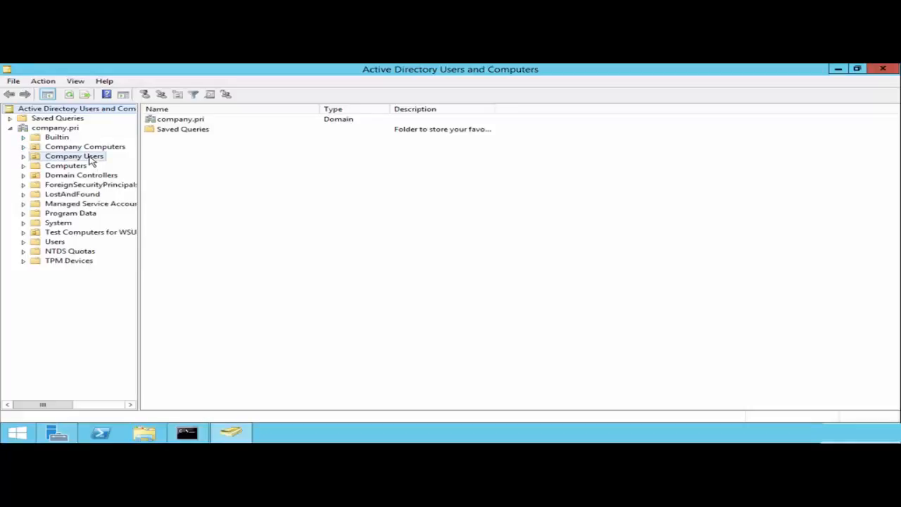
left_click(178, 182)
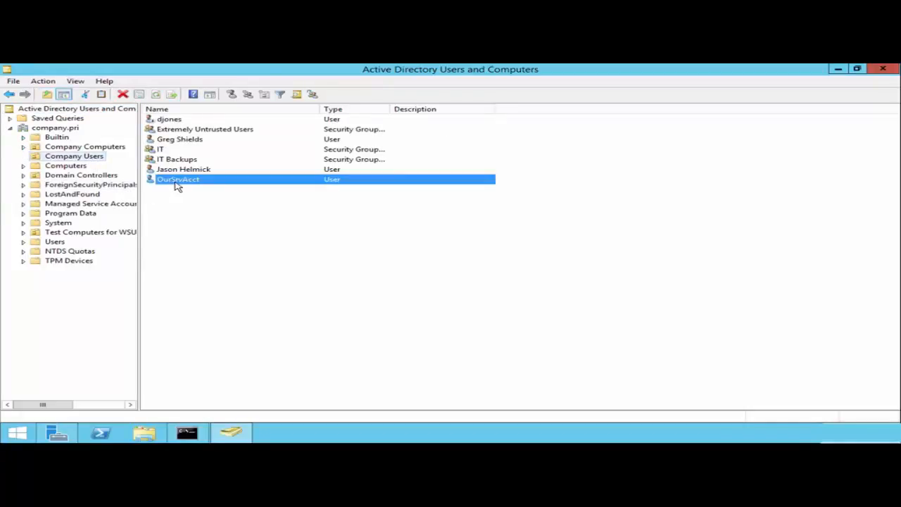